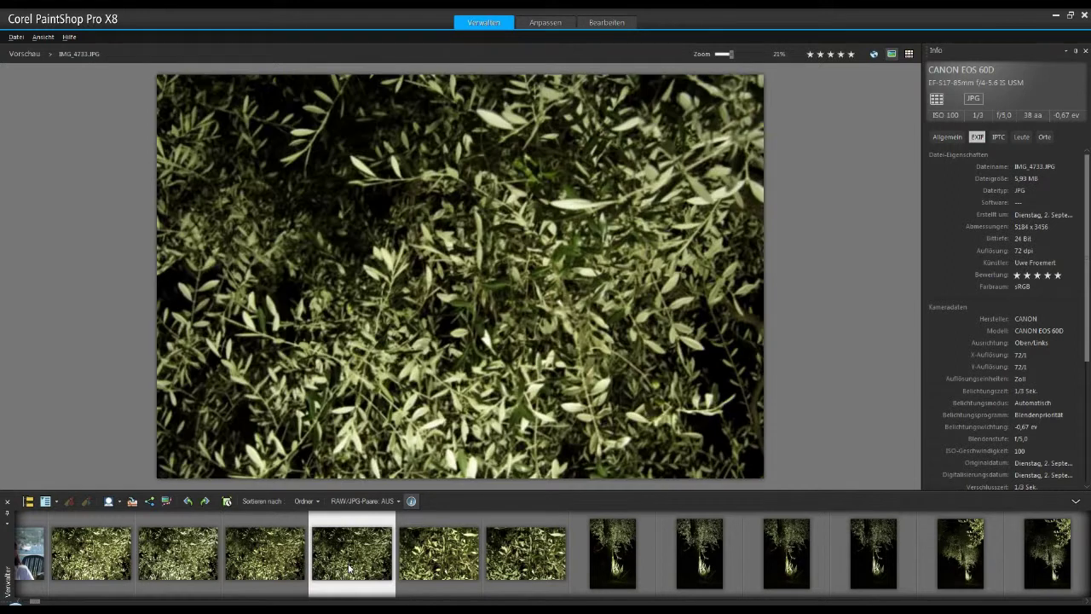
- Review the olive-leaf photos, switch to Corel Painter and open IMG_4732.JPG from the Gardasee14 folder
left_click(542, 558)
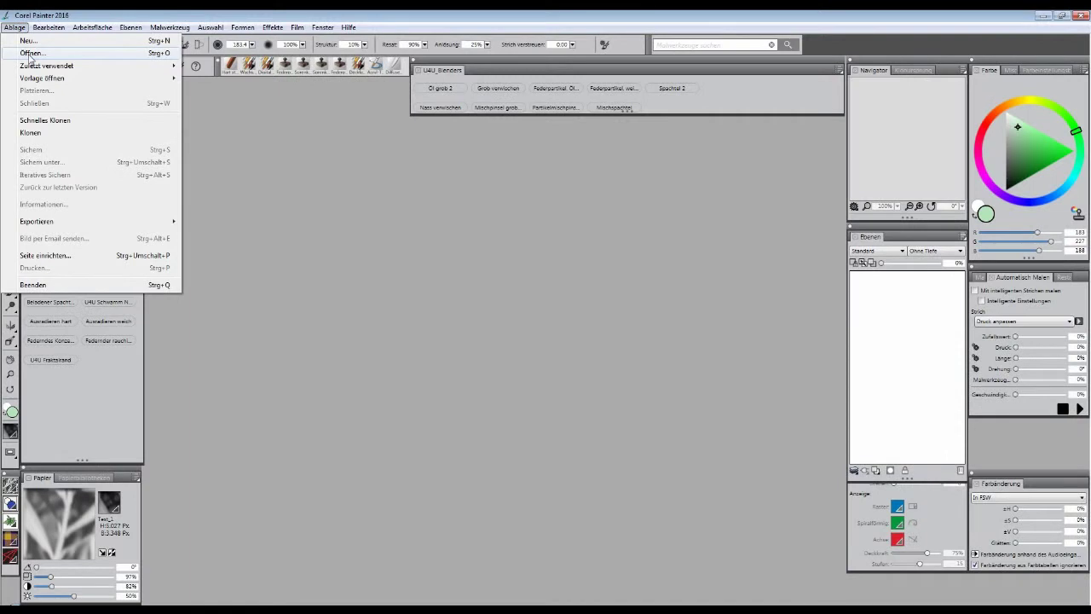
left_click(30, 54)
left_click_drag(241, 106, 242, 113)
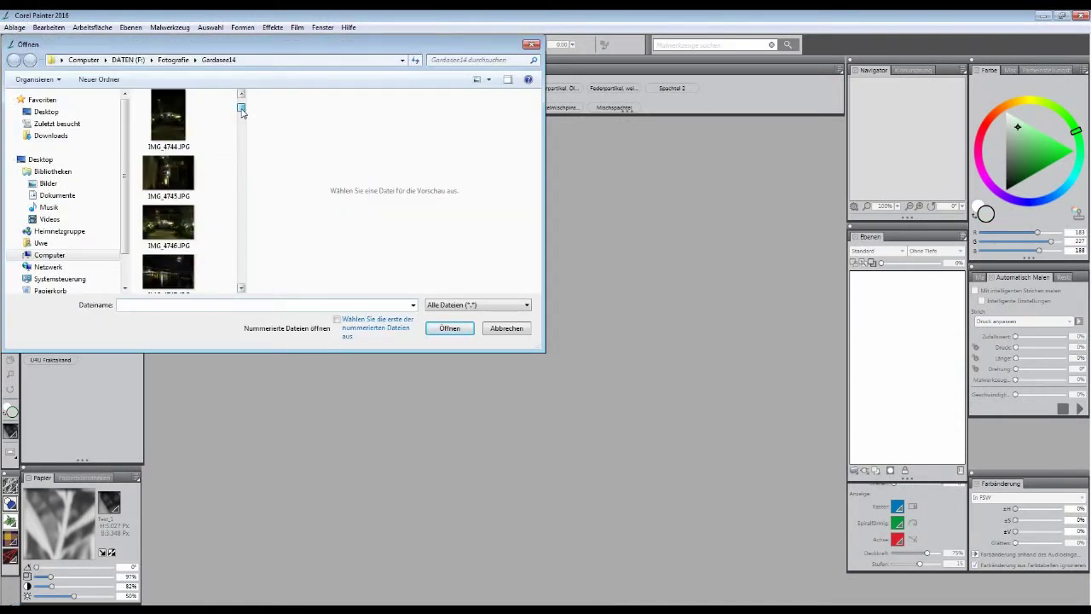
left_click(241, 94)
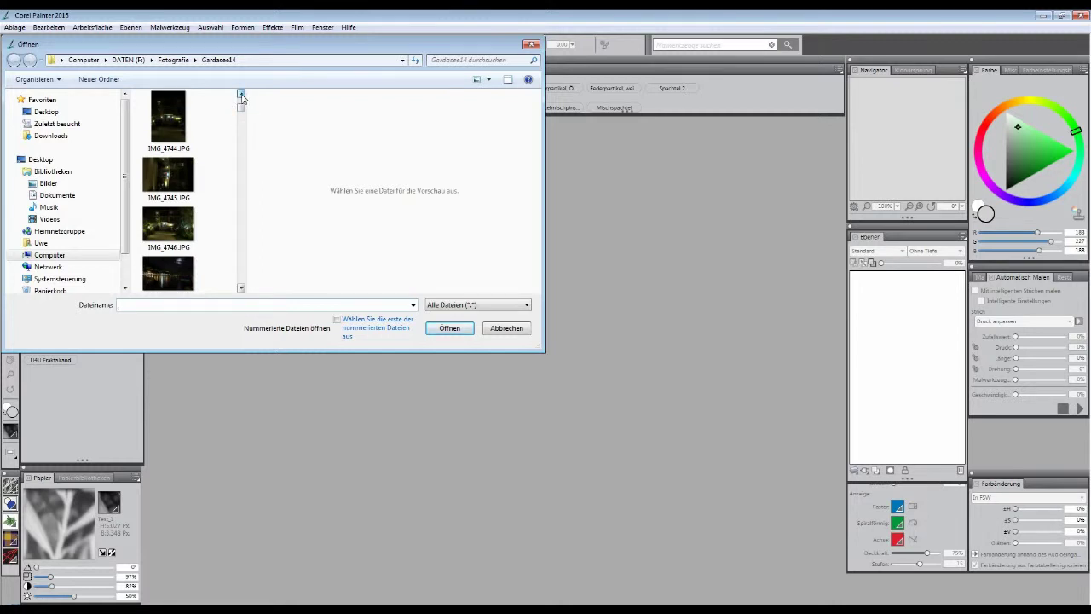
left_click(241, 94)
left_click(242, 94)
left_click(241, 94)
left_click(241, 94)
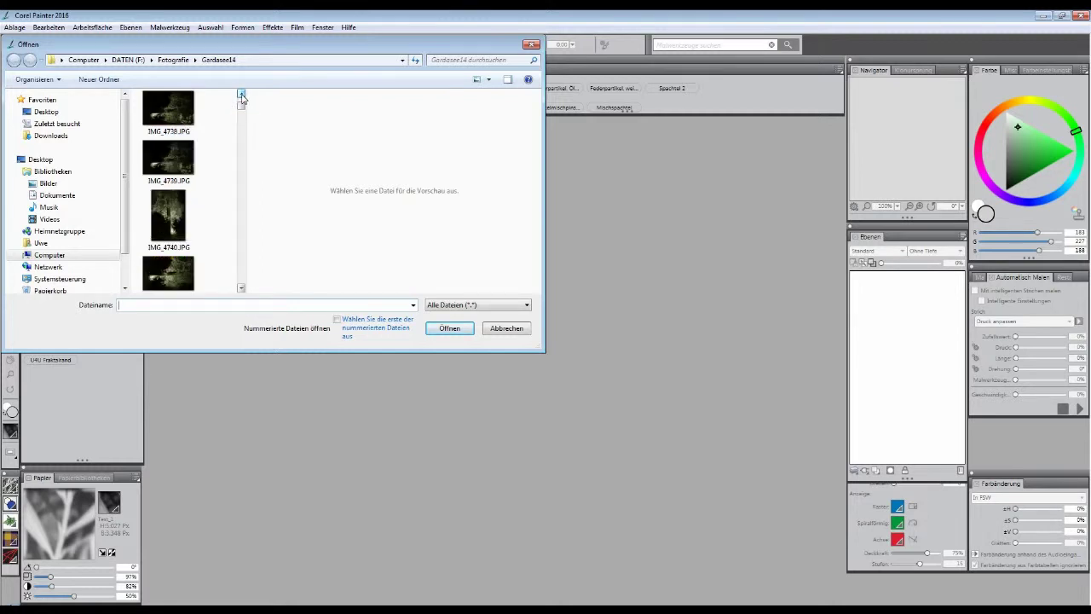
left_click(241, 94)
left_click(242, 94)
left_click(241, 94)
left_click(241, 94)
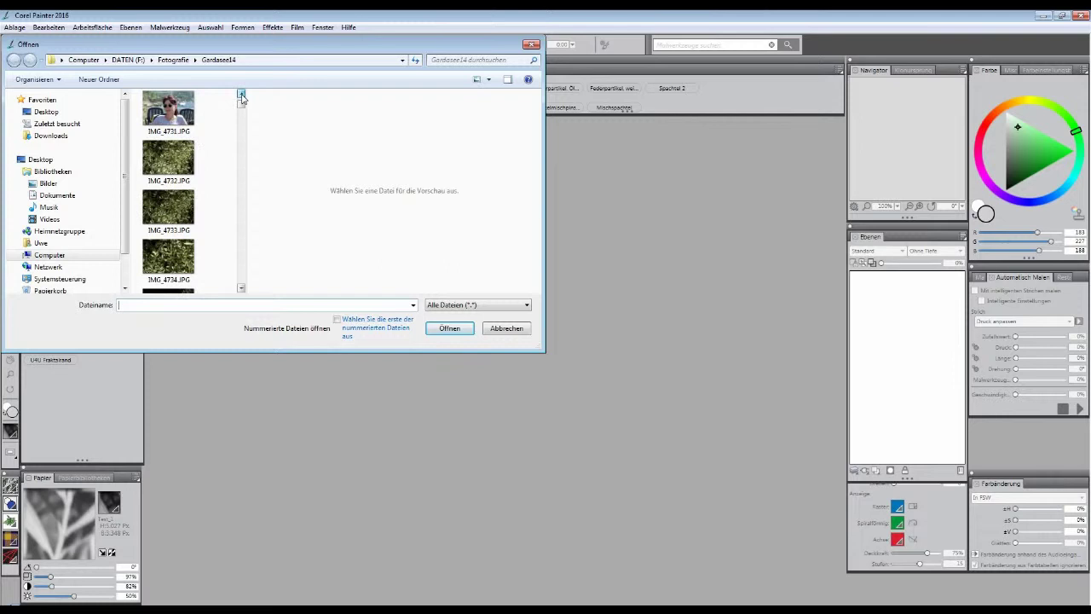
left_click(179, 170)
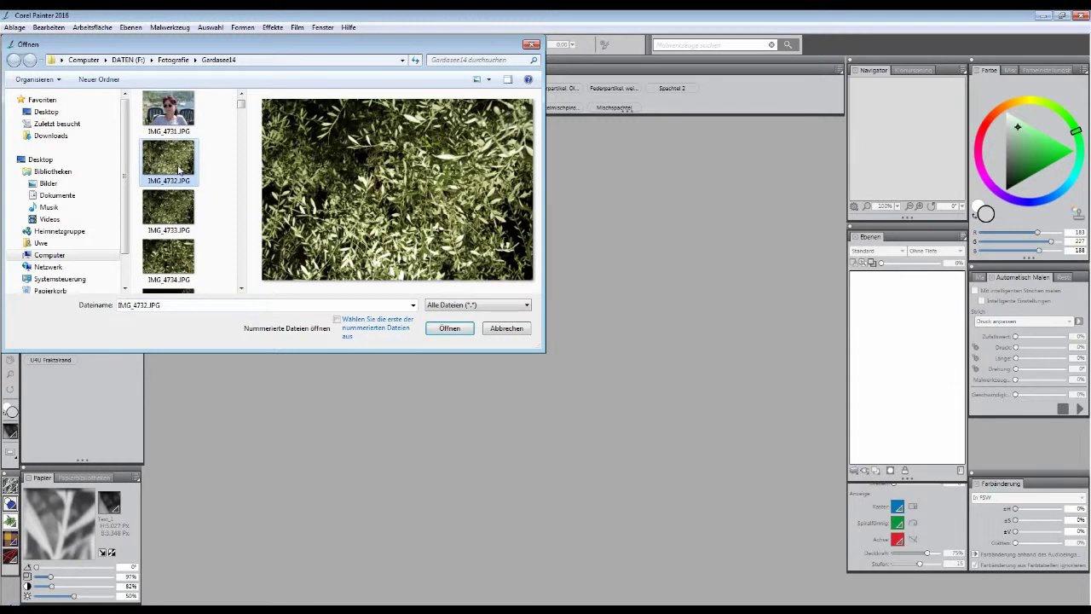
left_click(452, 330)
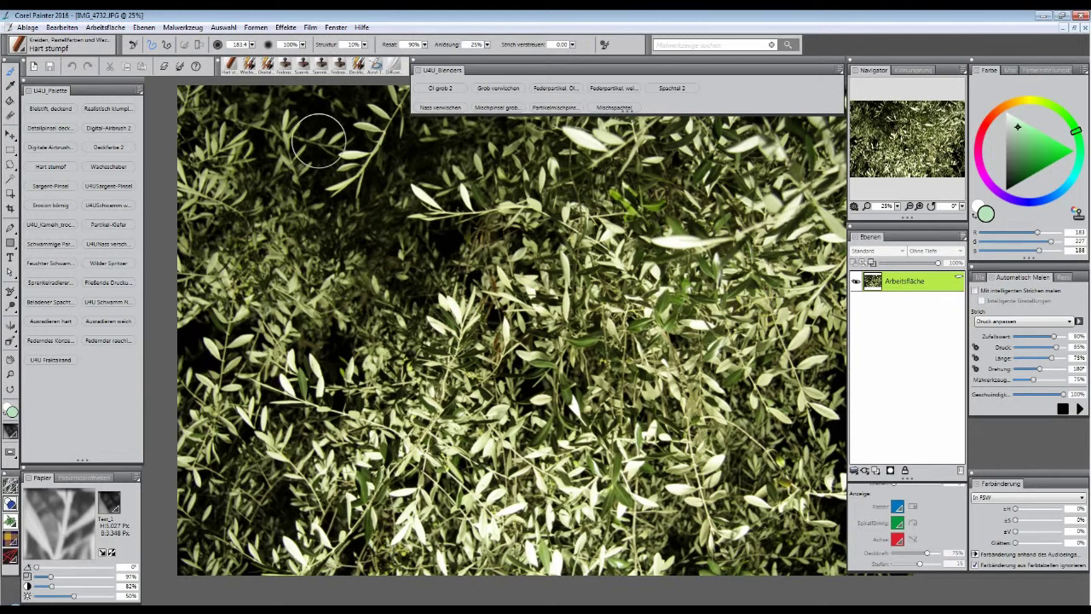
- Select the whole leaf photo and capture it as a new paper texture named OlivTest
left_click(910, 206)
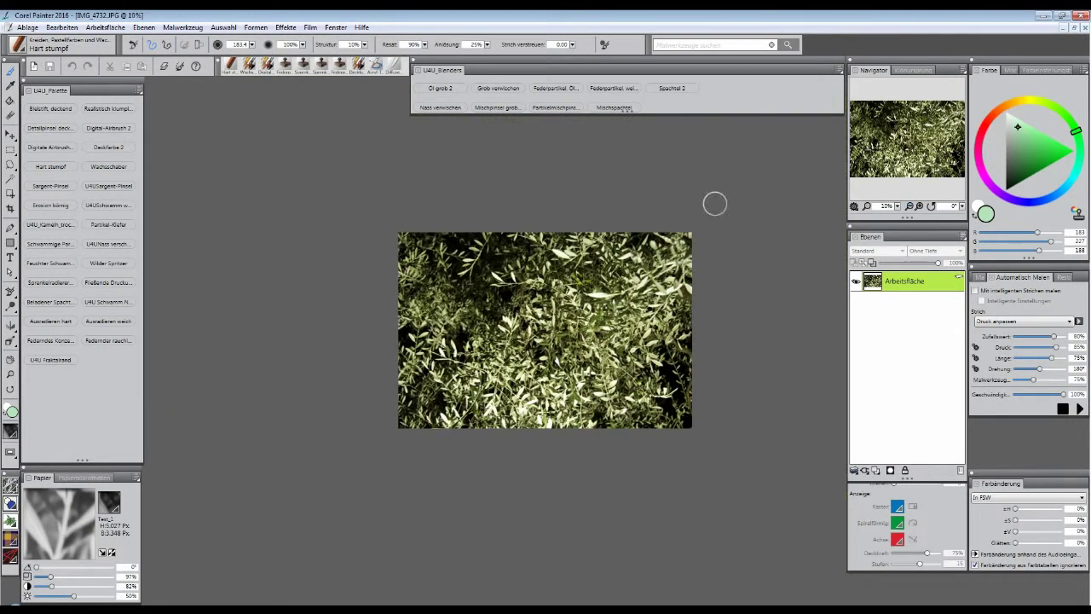
left_click(227, 28)
left_click(245, 39)
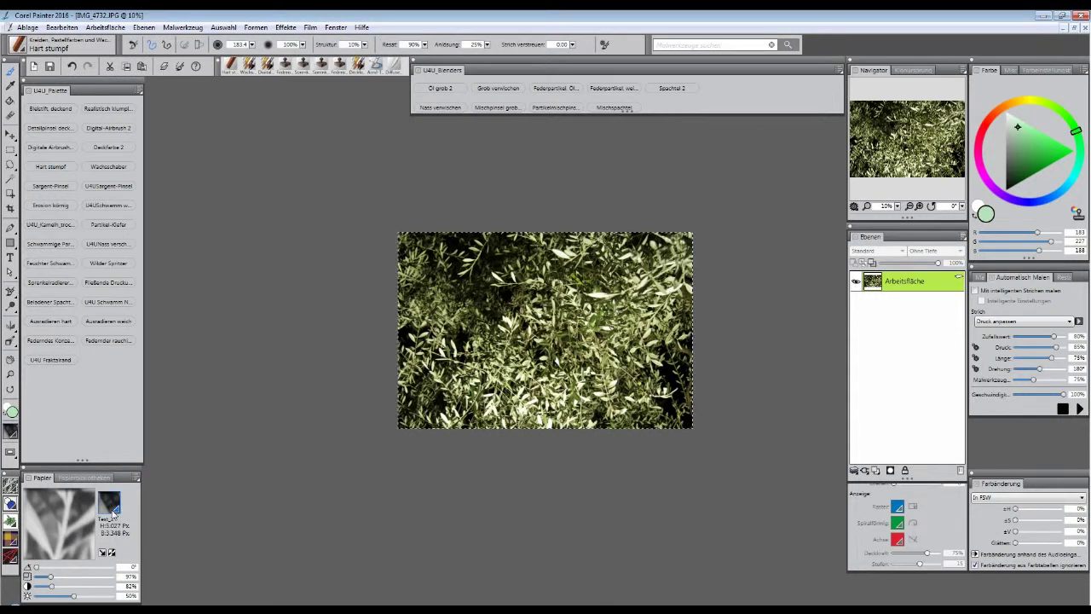
left_click(136, 478)
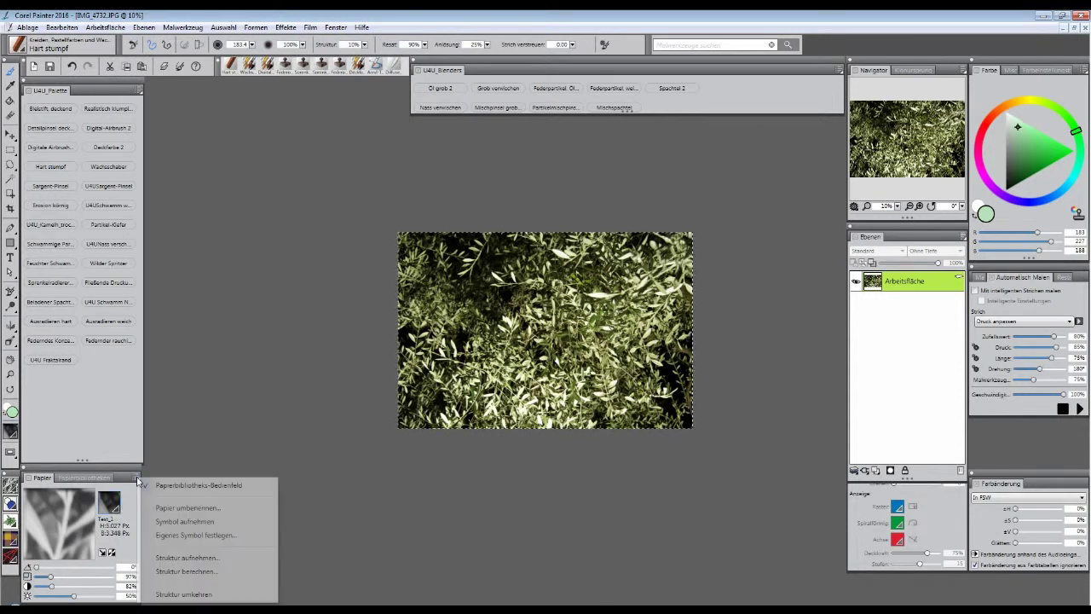
left_click(175, 557)
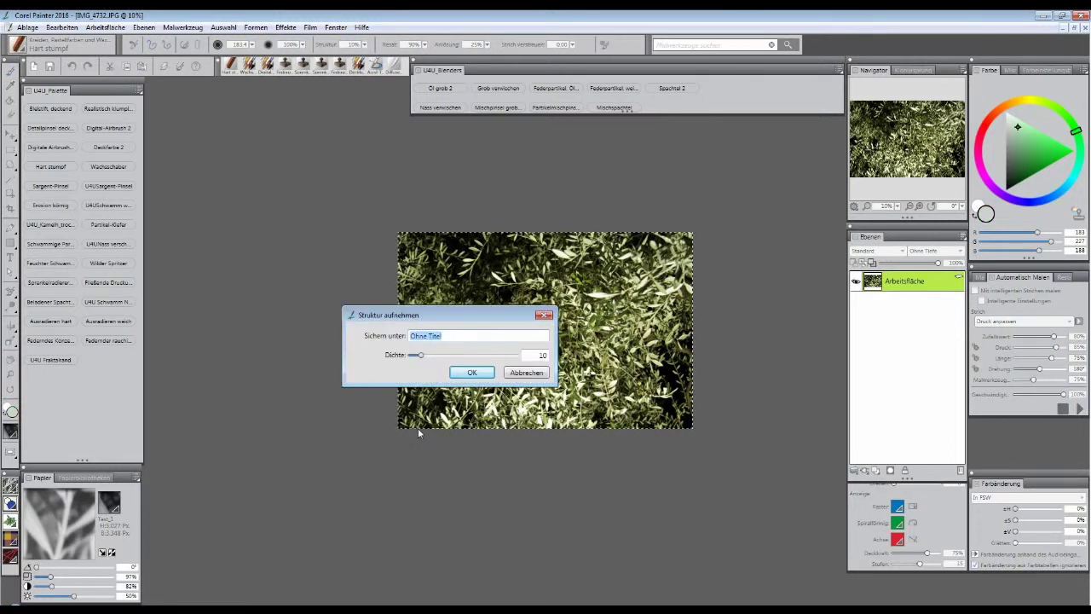
key("BackSpace")
type("OlivTest")
left_click(471, 373)
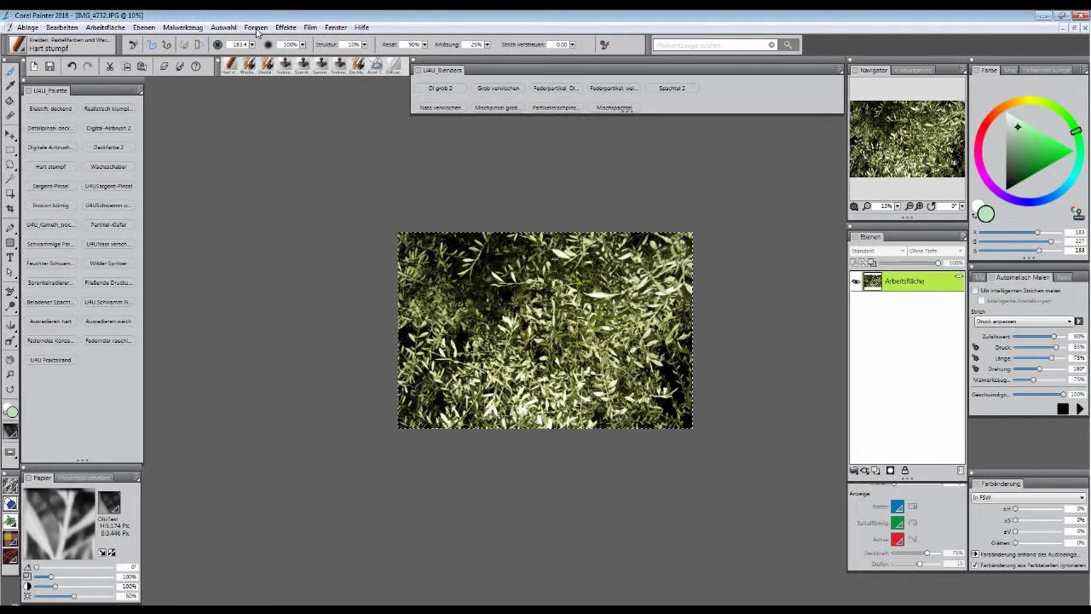
- Remove the selection from the leaf photo and close the image
left_click(225, 27)
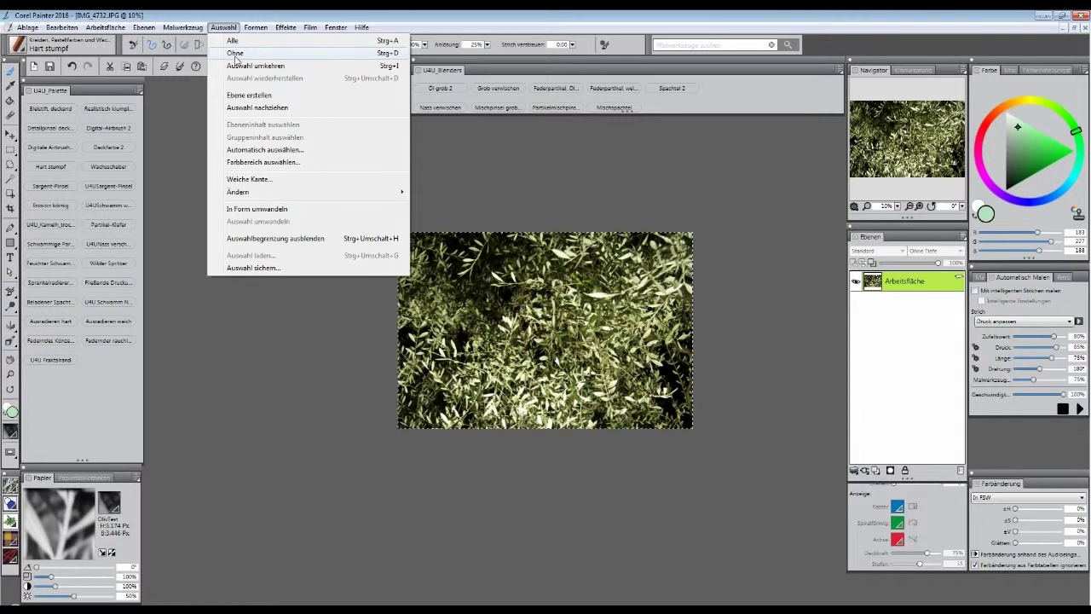
left_click(237, 53)
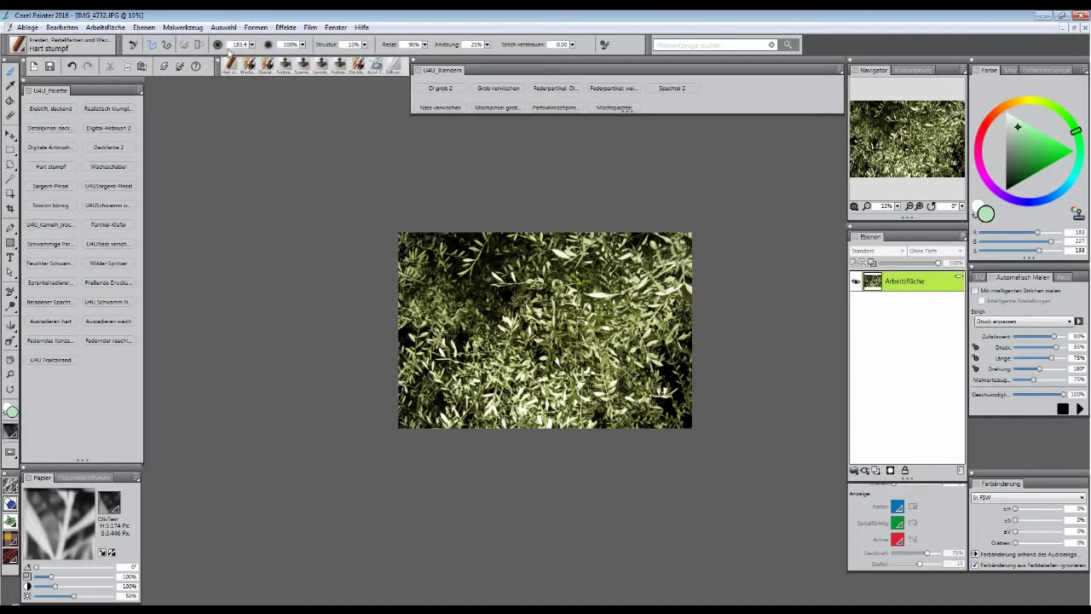
left_click(24, 27)
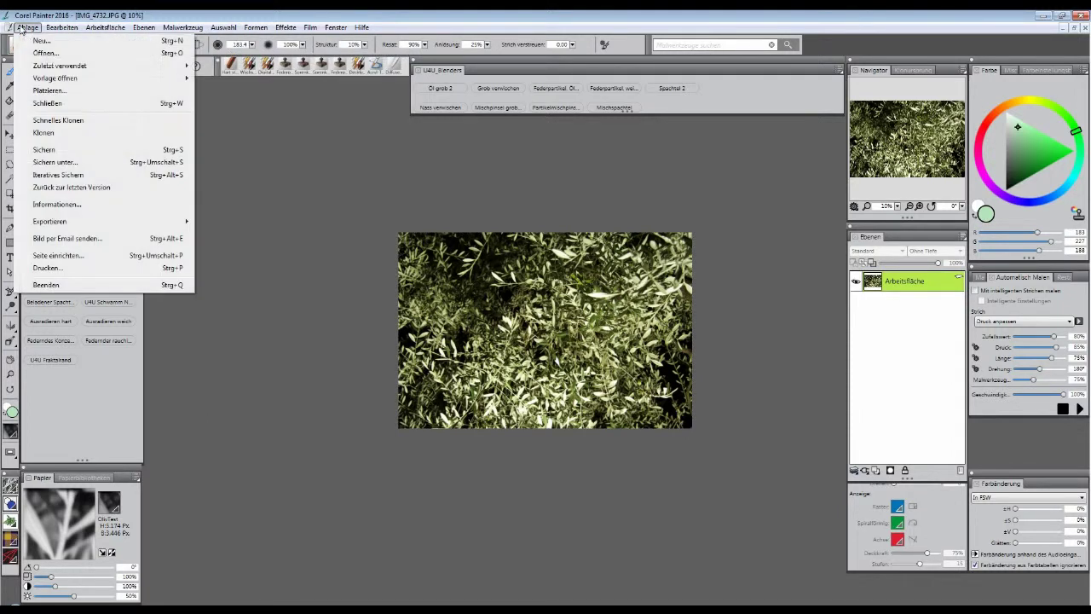
left_click(52, 105)
left_click(566, 359)
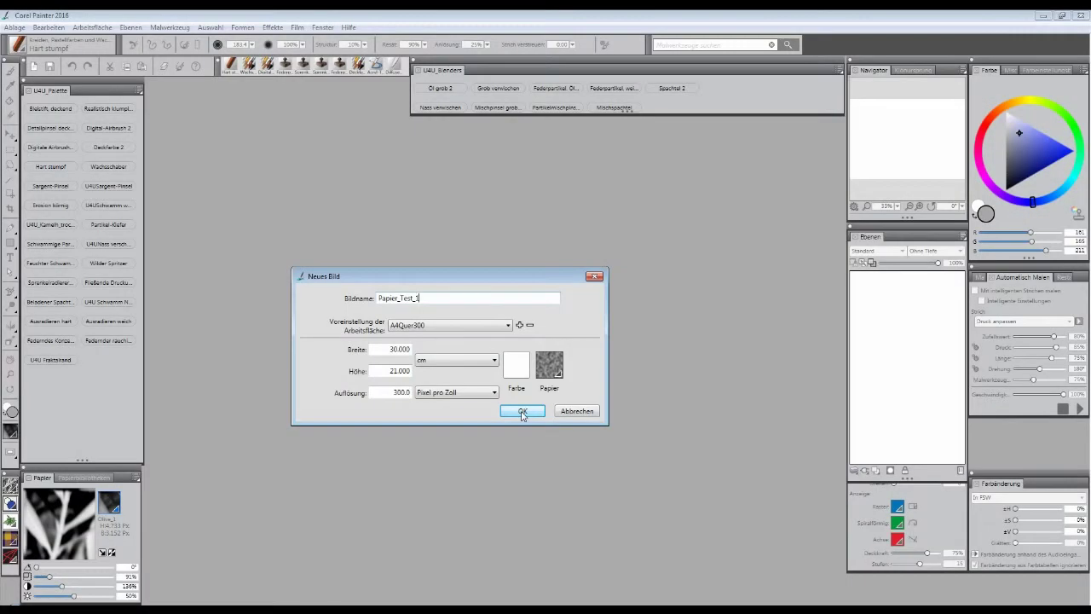
- Create the A4Quer300 image Papier_Test_1 at 30 × 21 cm and 300 pixels per inch, with two new layers named BG and Test
left_click(522, 411)
left_click_drag(659, 335, 616, 360)
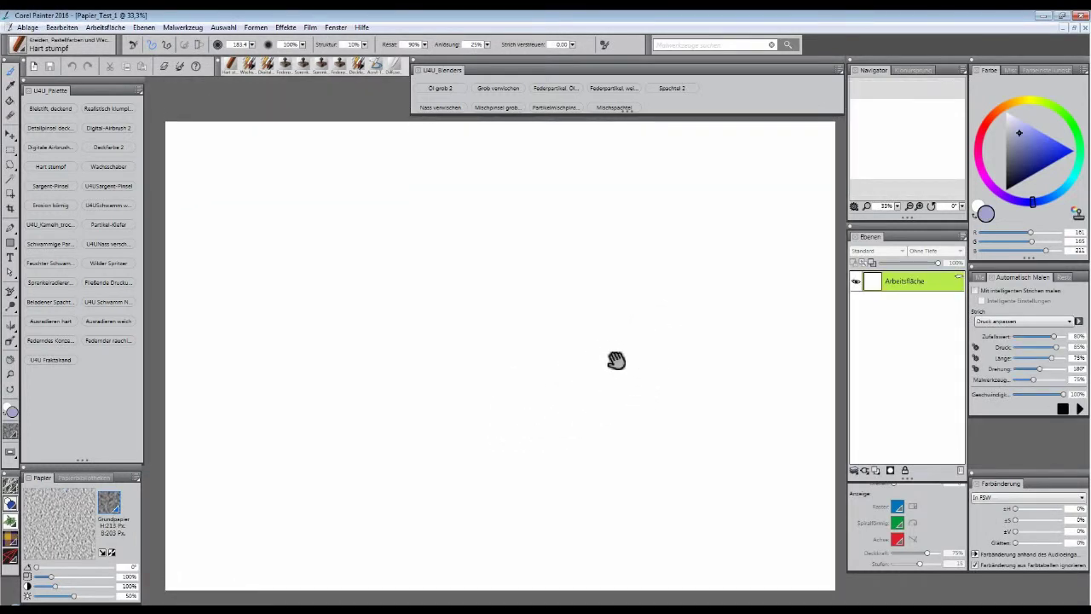
left_click(875, 470)
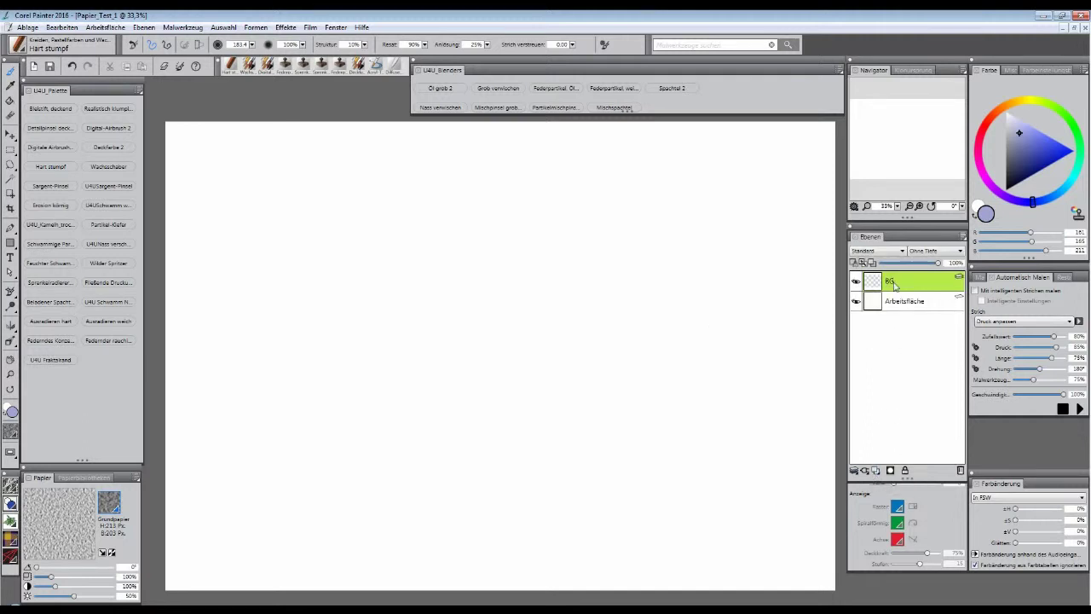
left_click(876, 470)
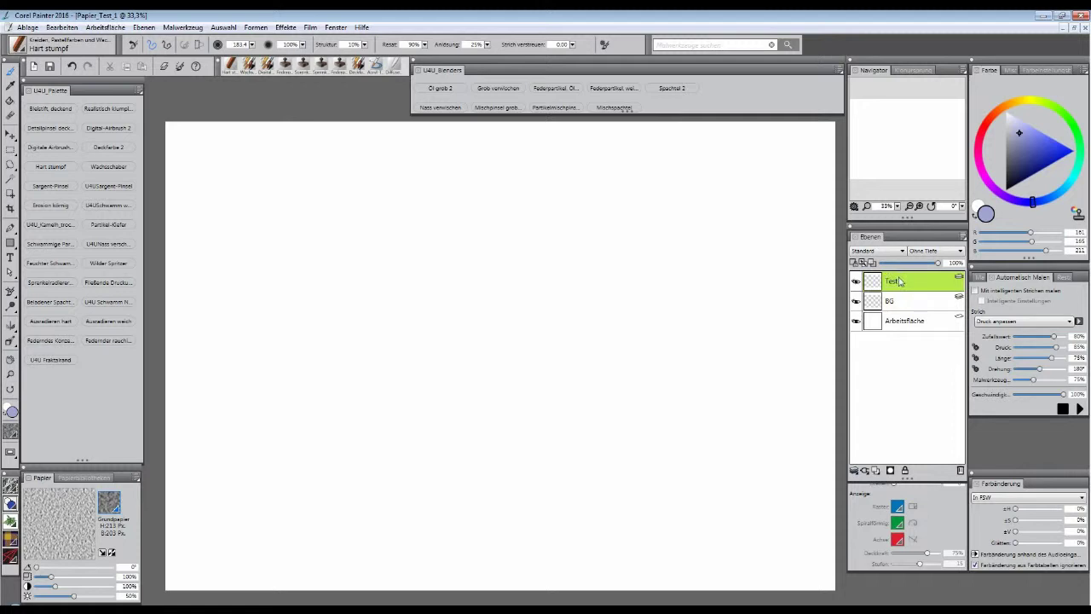
- Fill the BG layer with a very dark blue, RGB 24, 26, 46
left_click(896, 301)
left_click(1016, 181)
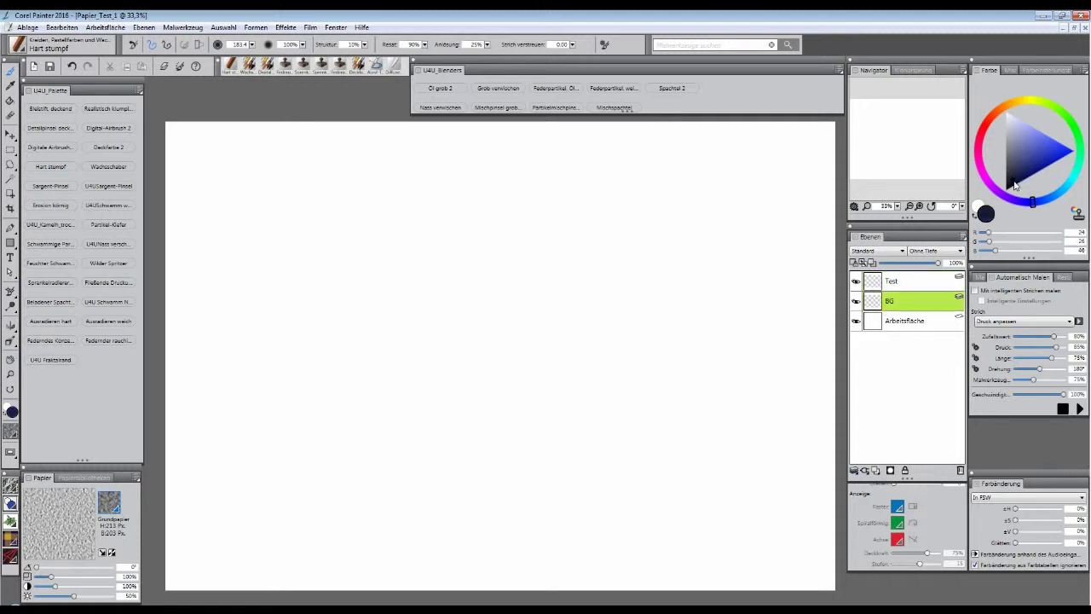
key("k")
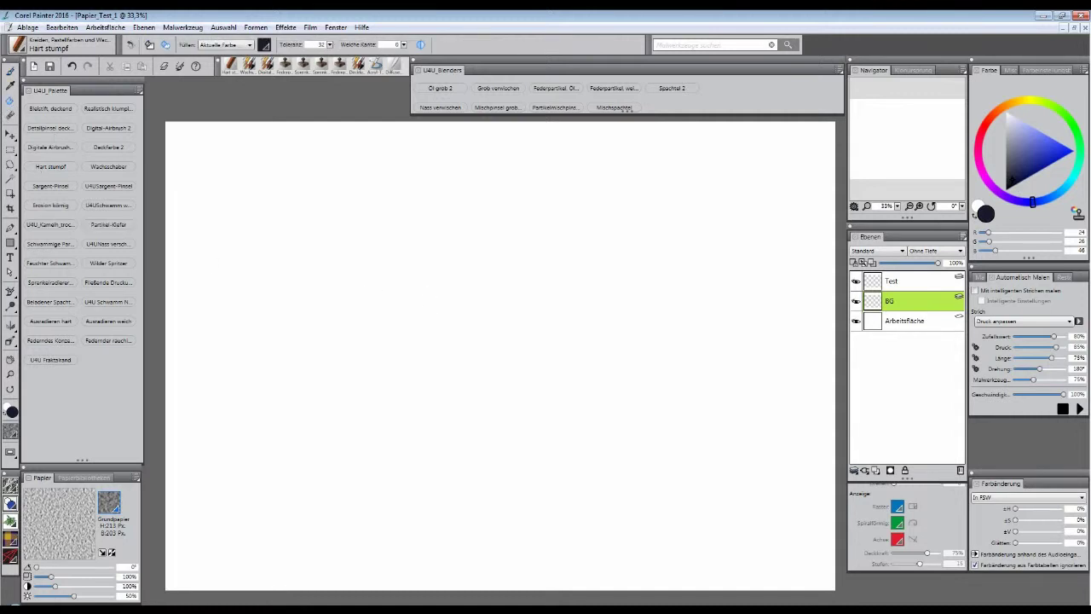
left_click(426, 299)
- Make the Test layer active and choose a light greyish blue with the Hart stumpf brush
left_click(907, 279)
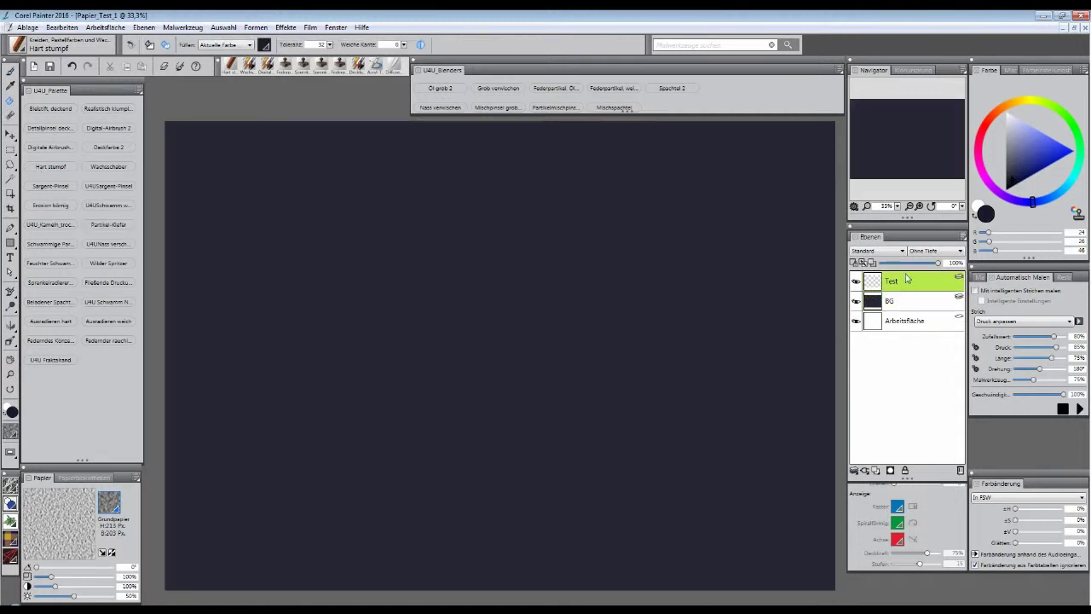
left_click(1013, 130)
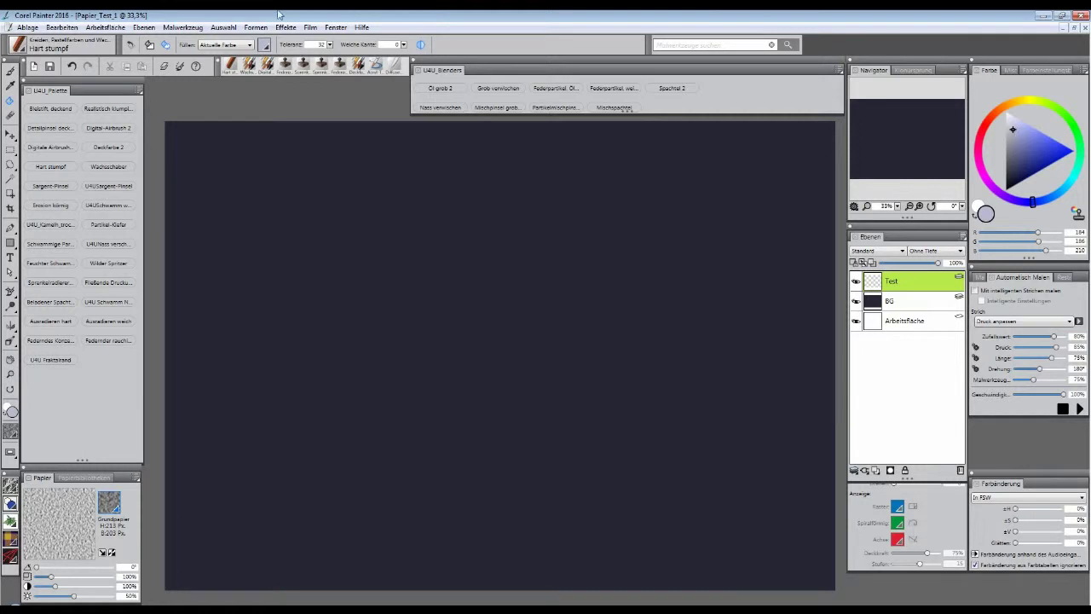
left_click(10, 73)
left_click(52, 167)
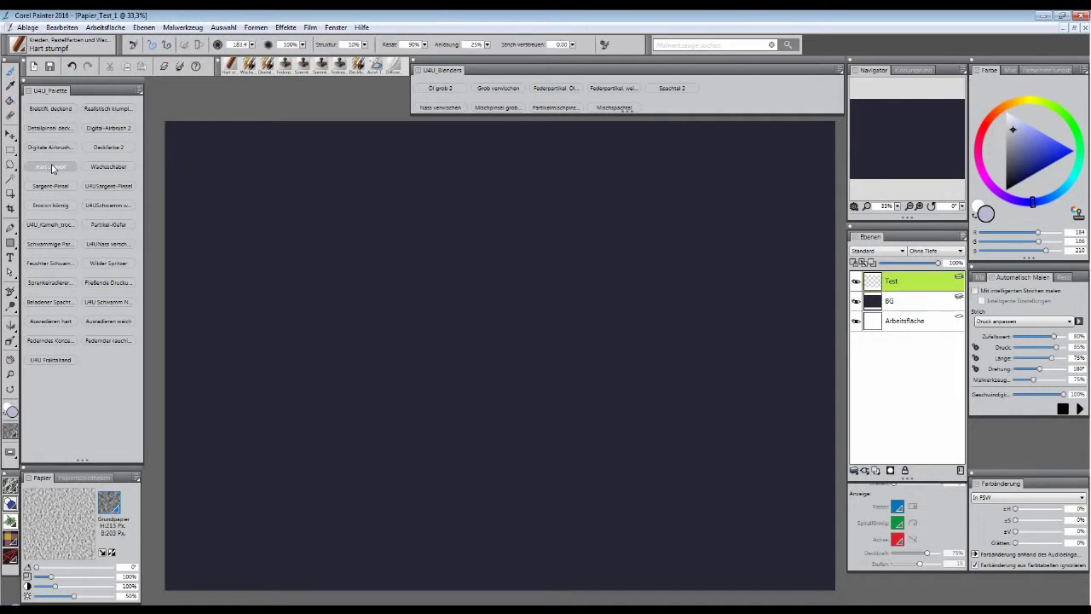
- Choose the Test_1 paper texture and set its scale to 97% and its contrast to 200%
left_click(117, 510)
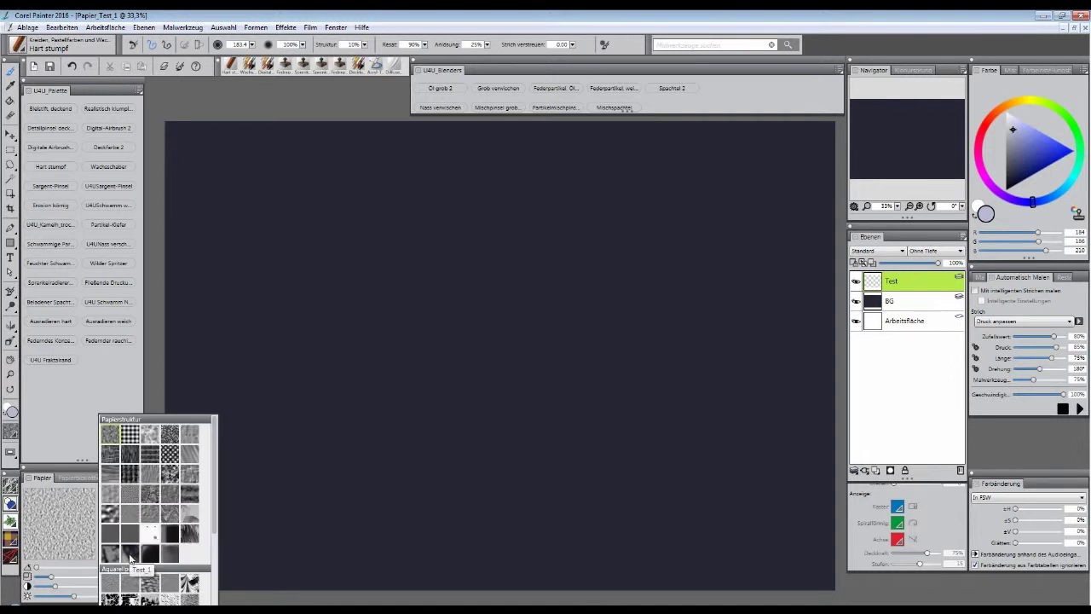
left_click(132, 553)
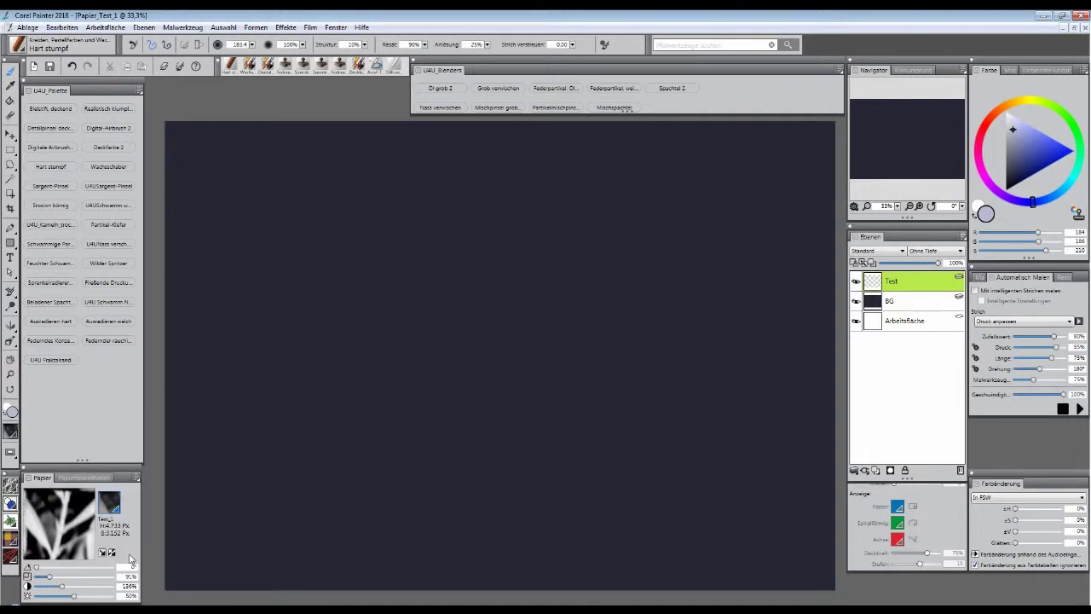
left_click_drag(47, 580, 53, 583)
left_click_drag(62, 588, 65, 590)
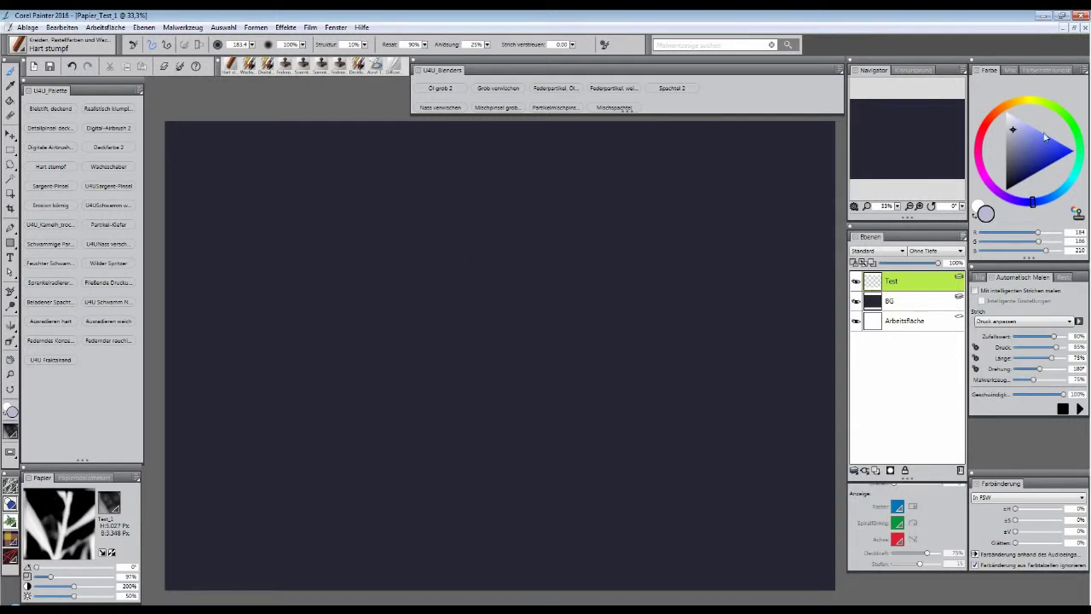
- Paint the leaf texture in white in the canvas's upper-left corner and extend it downward and to the right in pale green
left_click_drag(1014, 132, 1011, 117)
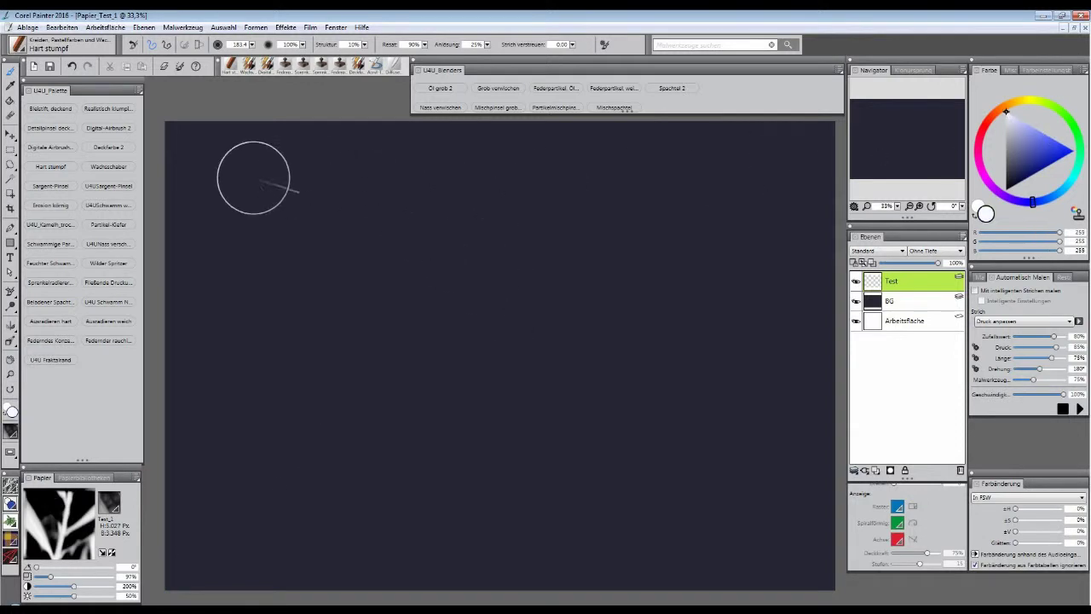
mouse_move(202, 136)
left_mouse_down()
mouse_move(180, 155)
mouse_move(197, 122)
mouse_move(196, 156)
mouse_move(255, 130)
mouse_move(205, 173)
mouse_move(214, 181)
mouse_move(278, 129)
mouse_move(180, 246)
mouse_move(241, 144)
mouse_move(179, 213)
mouse_move(236, 119)
mouse_move(179, 177)
mouse_move(192, 126)
mouse_move(170, 159)
mouse_move(177, 285)
mouse_move(244, 211)
mouse_move(292, 125)
mouse_move(281, 141)
mouse_move(305, 118)
mouse_move(328, 128)
mouse_move(312, 119)
mouse_move(208, 132)
mouse_move(194, 145)
mouse_move(186, 316)
mouse_move(324, 139)
mouse_move(322, 189)
mouse_move(358, 152)
mouse_move(372, 166)
mouse_move(355, 217)
mouse_move(298, 204)
mouse_move(300, 177)
mouse_move(270, 222)
mouse_move(309, 152)
mouse_move(258, 232)
mouse_move(255, 201)
mouse_move(296, 156)
mouse_move(309, 149)
mouse_move(287, 191)
mouse_move(246, 221)
mouse_move(255, 257)
mouse_move(241, 277)
mouse_move(234, 241)
mouse_move(230, 296)
mouse_move(241, 234)
mouse_move(265, 264)
mouse_move(261, 209)
mouse_move(223, 296)
left_mouse_up()
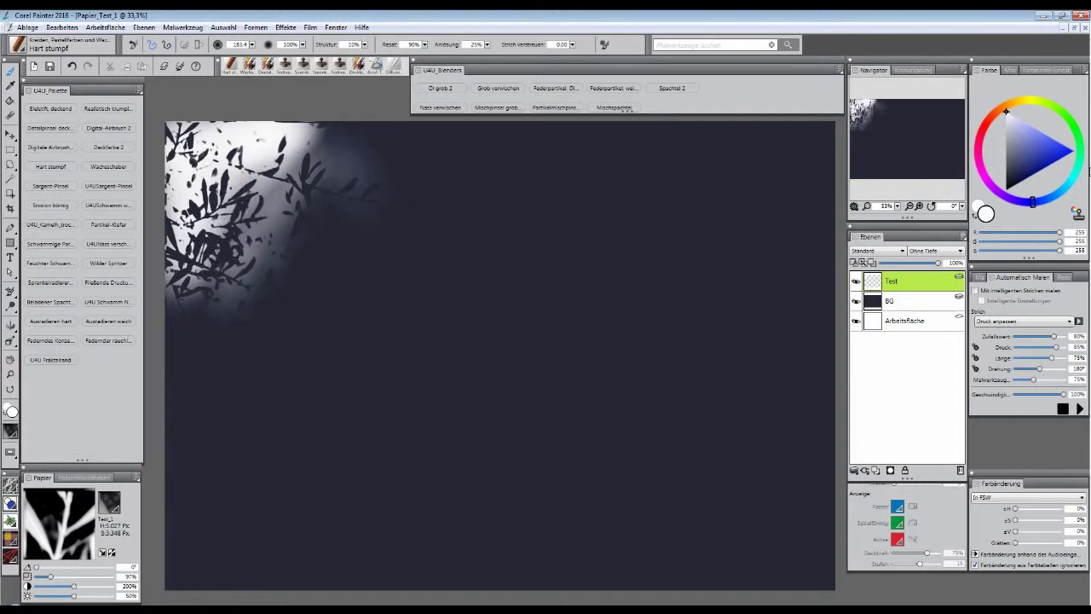
left_click(1080, 147)
left_click_drag(1034, 138, 1021, 129)
left_click(1014, 124)
mouse_move(279, 246)
left_mouse_down()
mouse_move(298, 224)
mouse_move(190, 302)
mouse_move(178, 345)
mouse_move(222, 336)
mouse_move(275, 292)
mouse_move(200, 348)
mouse_move(178, 387)
mouse_move(276, 360)
mouse_move(332, 261)
mouse_move(294, 292)
mouse_move(377, 247)
mouse_move(458, 176)
mouse_move(494, 173)
mouse_move(429, 214)
mouse_move(432, 253)
mouse_move(457, 251)
mouse_move(429, 236)
mouse_move(417, 192)
mouse_move(393, 219)
mouse_move(363, 282)
mouse_move(414, 246)
mouse_move(372, 288)
mouse_move(453, 179)
mouse_move(407, 270)
mouse_move(428, 292)
mouse_move(412, 335)
left_mouse_up()
- Lower the paper contrast to 82% and paint the leaf texture across the canvas's upper-right area in white and light green
left_click_drag(78, 587, 73, 590)
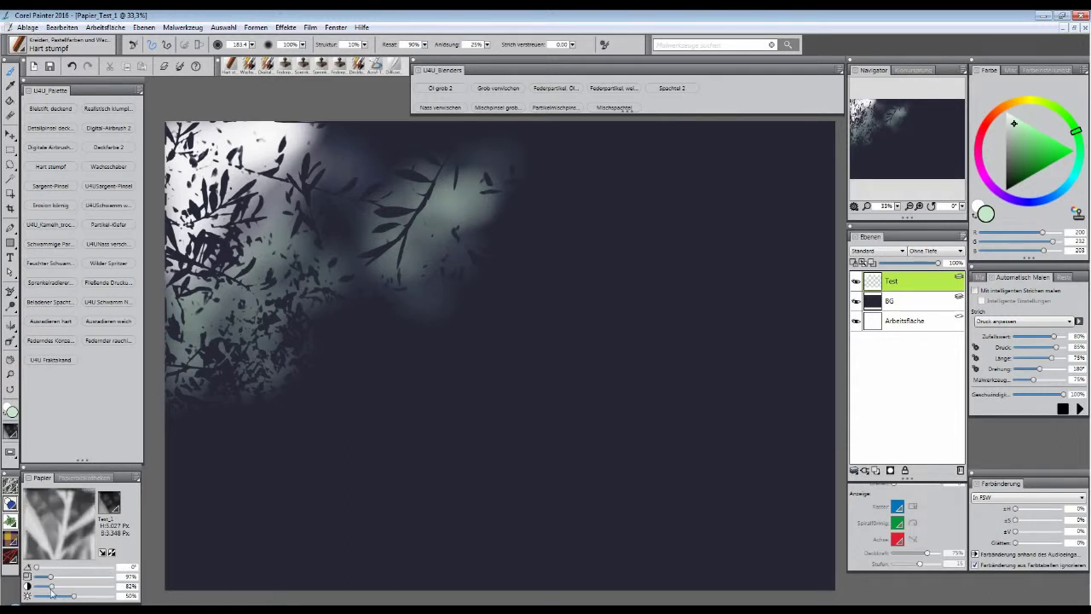
left_click(1006, 112)
mouse_move(804, 134)
left_mouse_down()
mouse_move(794, 166)
mouse_move(825, 140)
mouse_move(714, 161)
mouse_move(757, 132)
mouse_move(718, 135)
mouse_move(636, 169)
mouse_move(677, 162)
mouse_move(690, 196)
mouse_move(718, 185)
mouse_move(691, 202)
mouse_move(735, 217)
mouse_move(757, 186)
mouse_move(758, 231)
mouse_move(776, 206)
mouse_move(821, 210)
mouse_move(838, 160)
mouse_move(804, 228)
mouse_move(784, 186)
mouse_move(672, 190)
mouse_move(645, 170)
mouse_move(658, 142)
mouse_move(600, 164)
mouse_move(610, 141)
mouse_move(596, 142)
mouse_move(581, 209)
mouse_move(588, 191)
mouse_move(564, 214)
mouse_move(428, 144)
mouse_move(318, 152)
mouse_move(338, 133)
mouse_move(397, 157)
mouse_move(367, 199)
mouse_move(386, 174)
mouse_move(380, 194)
mouse_move(341, 232)
left_mouse_up()
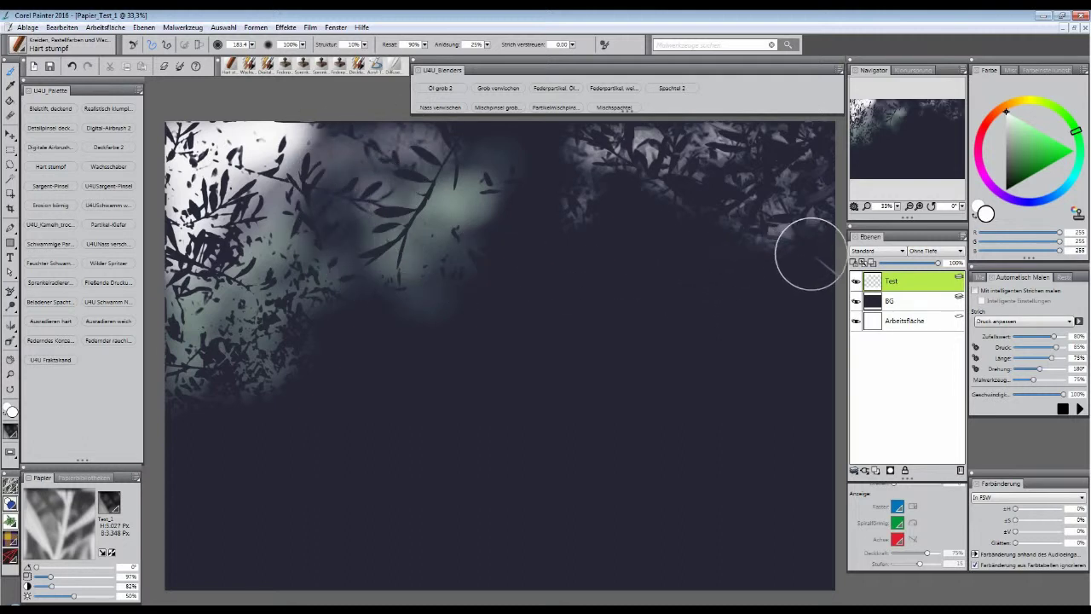
left_click(1020, 130)
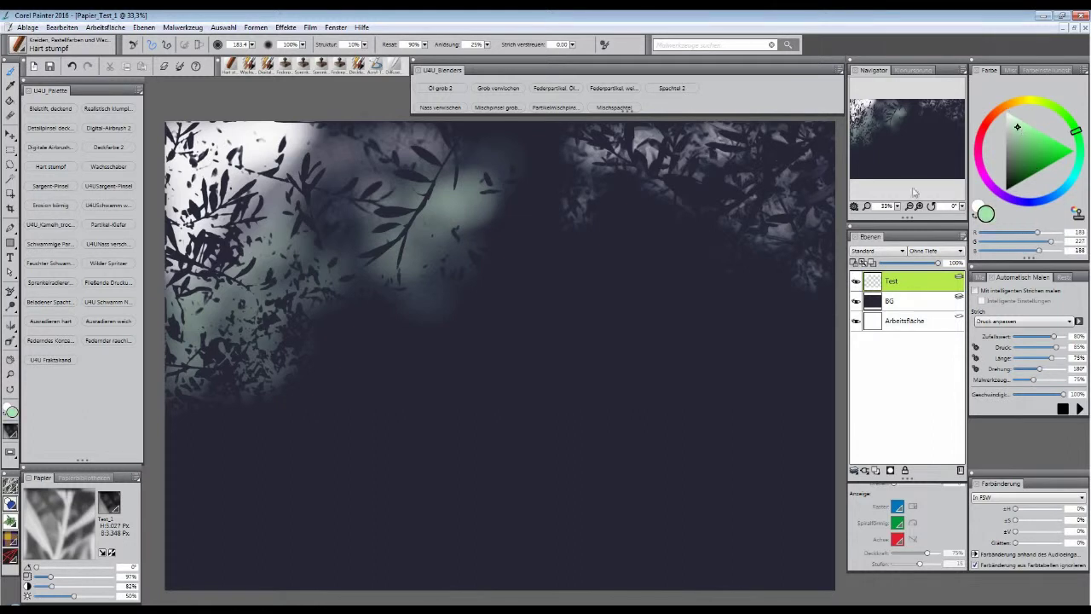
mouse_move(651, 236)
left_mouse_down()
mouse_move(666, 191)
mouse_move(626, 188)
mouse_move(598, 208)
mouse_move(647, 276)
mouse_move(660, 261)
mouse_move(712, 261)
mouse_move(757, 282)
mouse_move(774, 275)
mouse_move(698, 288)
mouse_move(658, 266)
mouse_move(574, 254)
mouse_move(548, 315)
mouse_move(600, 290)
mouse_move(530, 371)
mouse_move(638, 301)
mouse_move(608, 334)
mouse_move(567, 331)
mouse_move(579, 257)
mouse_move(524, 234)
mouse_move(568, 223)
mouse_move(545, 202)
mouse_move(566, 194)
mouse_move(551, 142)
left_mouse_up()
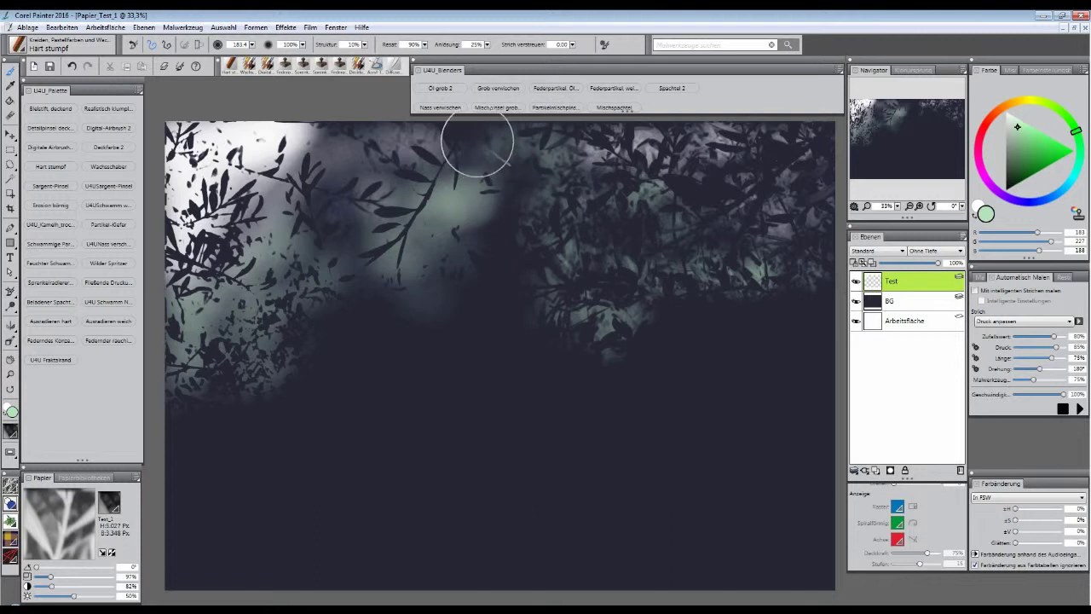